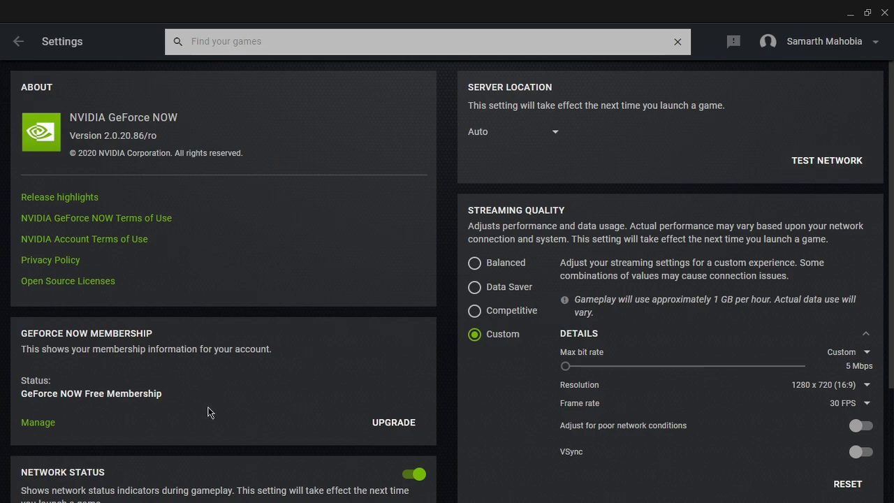
Run an internet speed test in the Speedtest app, then close it to return to the GeForce NOW settings
{"action": "left_click", "coordinate": [16, 493]}
{"action": "left_click", "coordinate": [314, 291]}
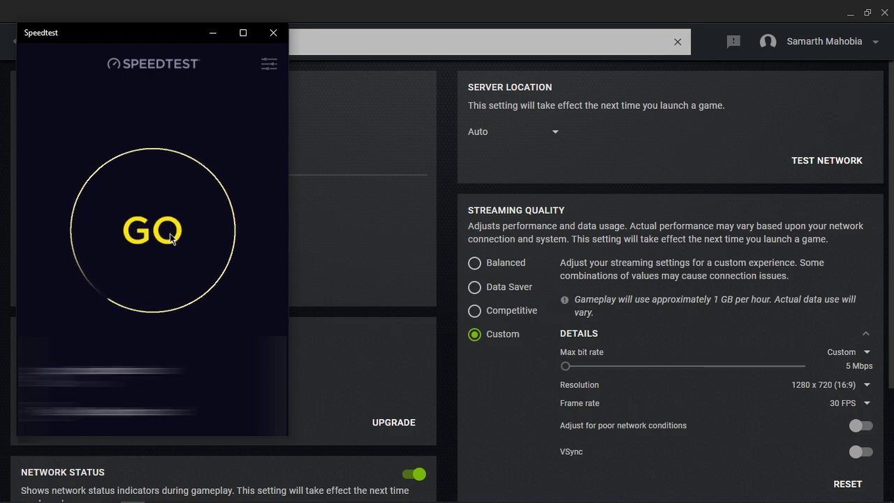
{"action": "left_click", "coordinate": [171, 238]}
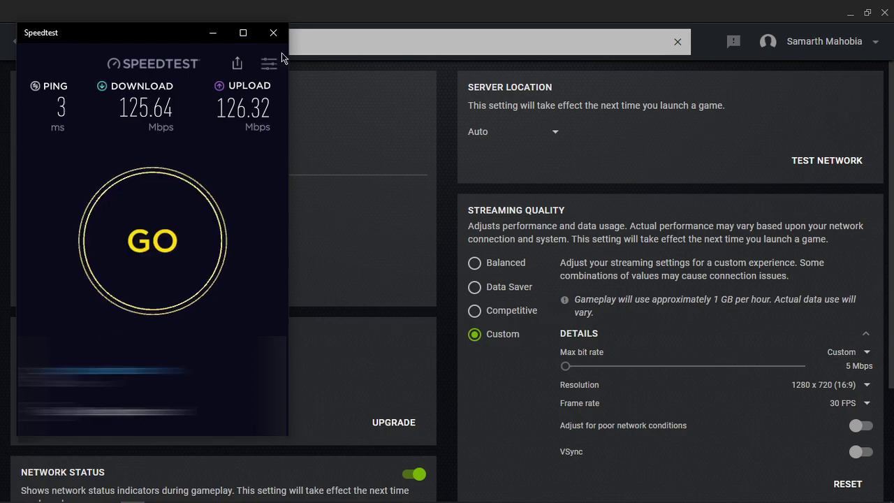
{"action": "left_click", "coordinate": [273, 33]}
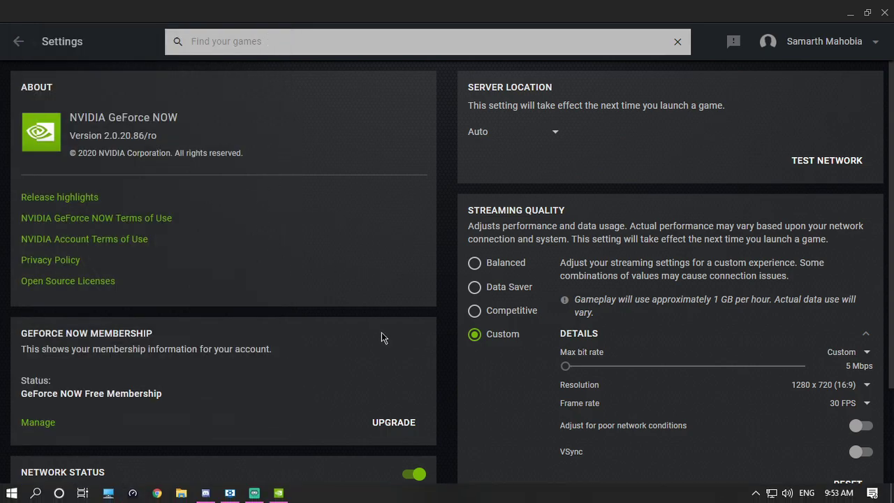
Look through the available server locations and leave the list without choosing another one
{"action": "left_click", "coordinate": [552, 139]}
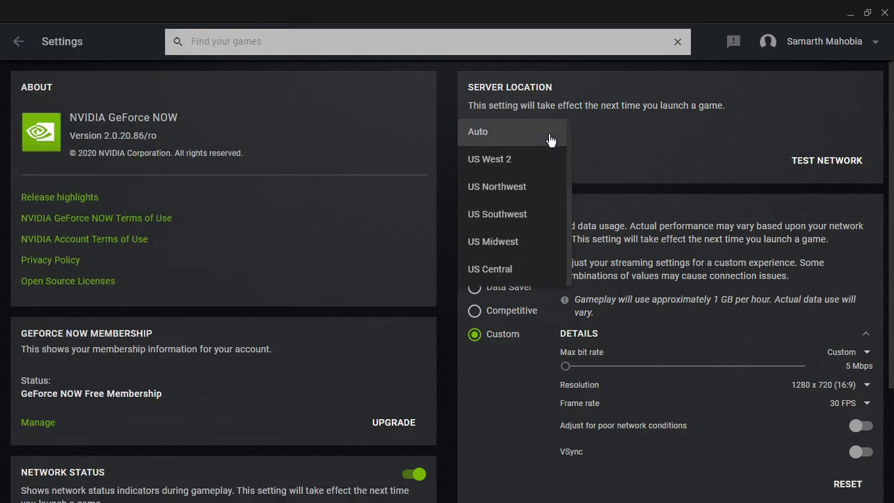
{"action": "scroll", "coordinate": [528, 195], "scroll_direction": "down", "scroll_amount": 3}
{"action": "scroll", "coordinate": [529, 190], "scroll_direction": "up", "scroll_amount": 3}
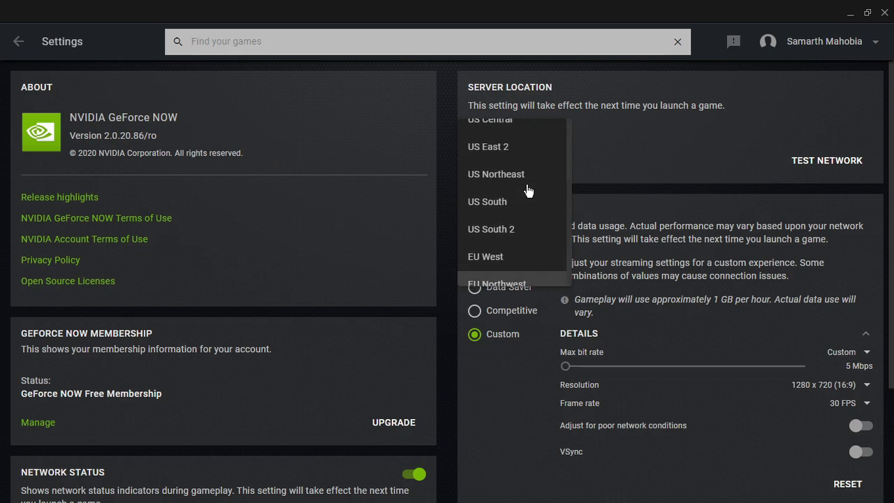
{"action": "scroll", "coordinate": [517, 238], "scroll_direction": "down", "scroll_amount": 4}
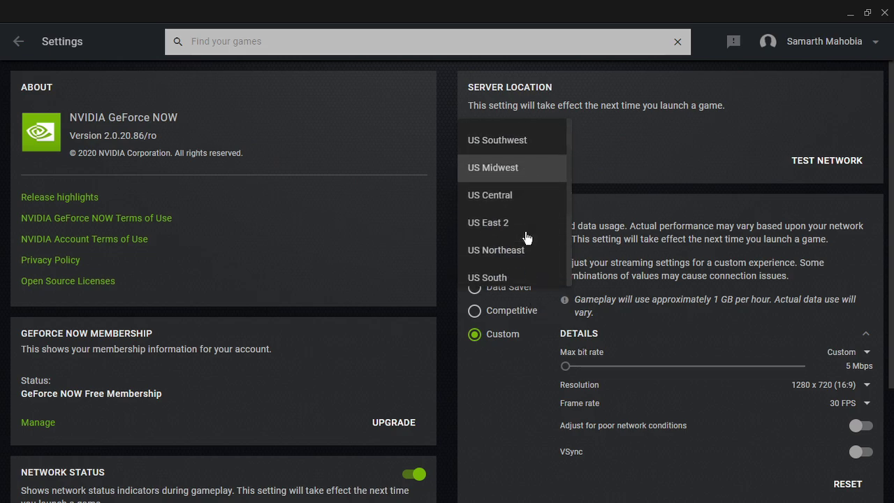
{"action": "left_click", "coordinate": [636, 168]}
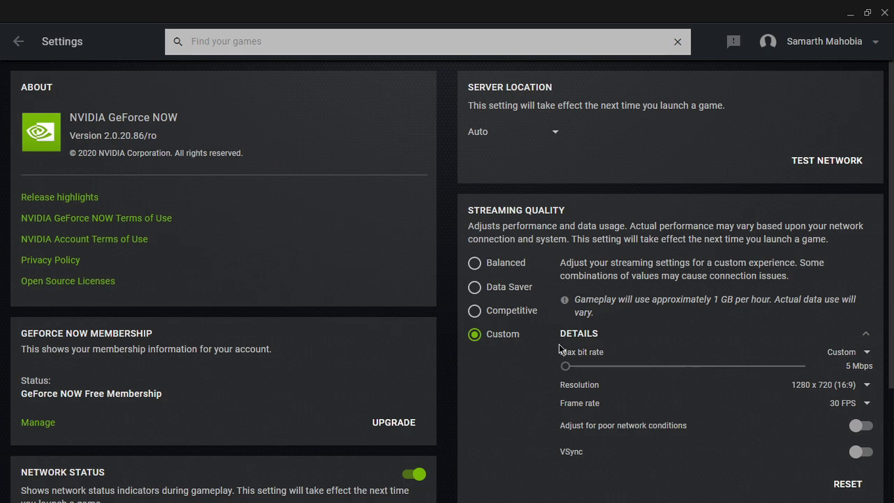
Keep the max bit rate on Custom in the streaming quality details and raise it to 50 Mbps
{"action": "scroll", "coordinate": [551, 346], "scroll_direction": "down", "scroll_amount": 1}
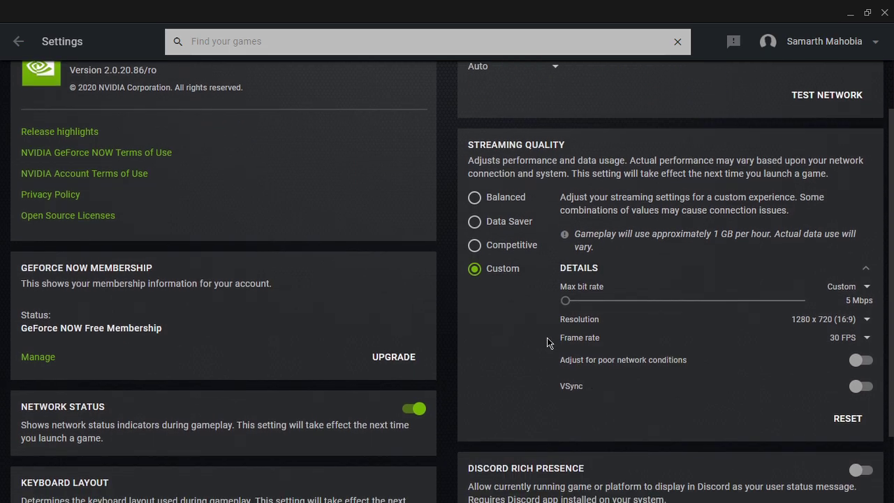
{"action": "left_click", "coordinate": [839, 292]}
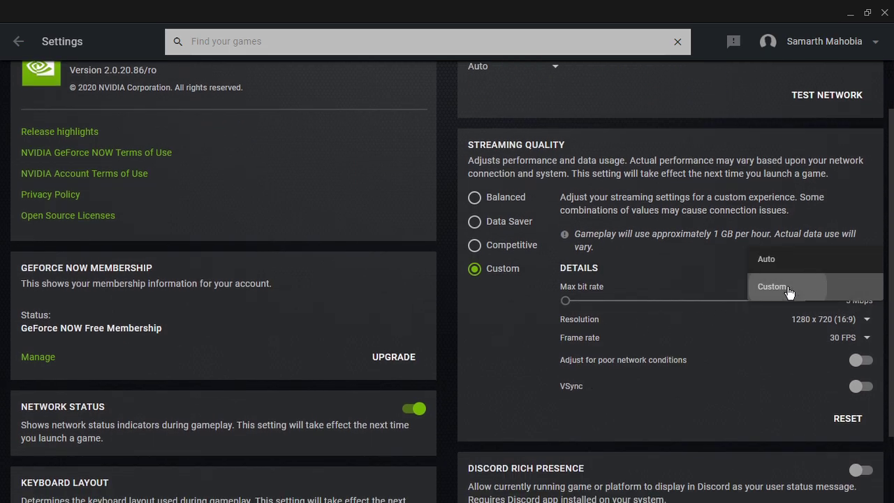
{"action": "left_click", "coordinate": [789, 292]}
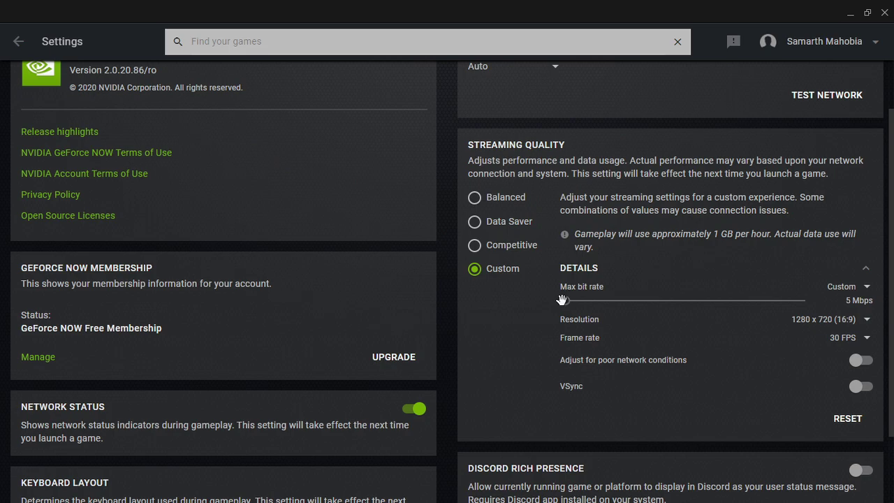
{"action": "left_click_drag", "start_coordinate": [564, 301], "coordinate": [806, 300]}
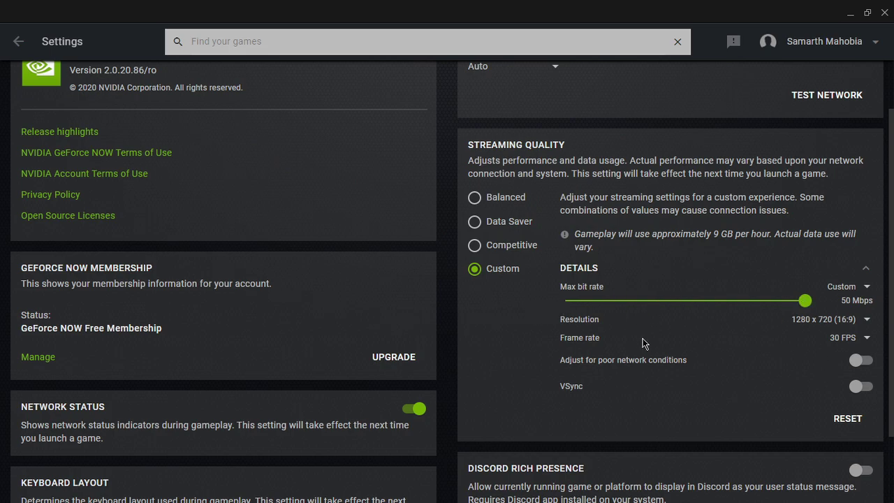
{"action": "left_click_drag", "start_coordinate": [804, 301], "coordinate": [853, 346]}
Keep the streaming resolution at 1280 x 720 (16:9) and set the frame rate to 60 FPS
{"action": "left_click", "coordinate": [842, 321]}
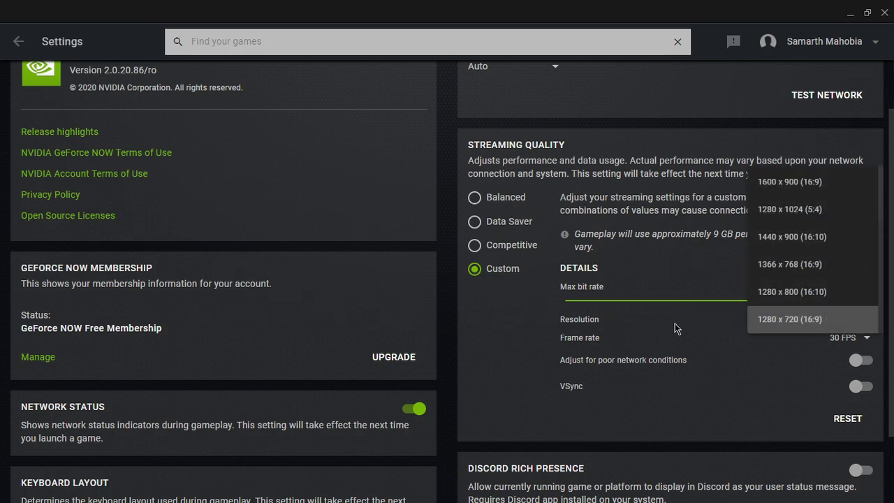
{"action": "left_click", "coordinate": [796, 322]}
{"action": "left_click", "coordinate": [866, 338]}
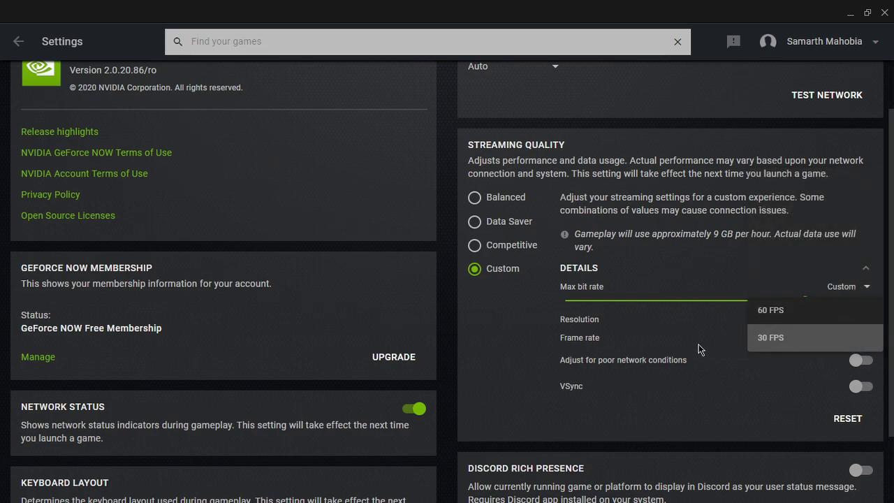
{"action": "left_click", "coordinate": [775, 311]}
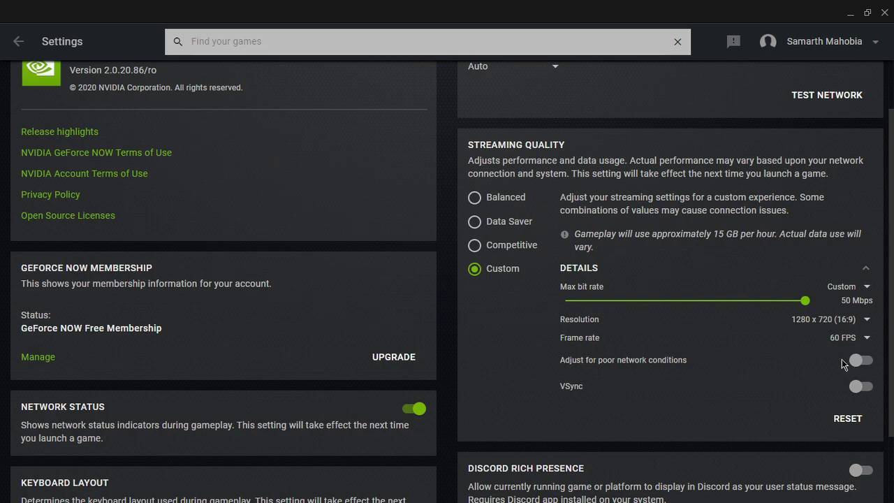
{"action": "scroll", "coordinate": [698, 464], "scroll_direction": "down", "scroll_amount": 2}
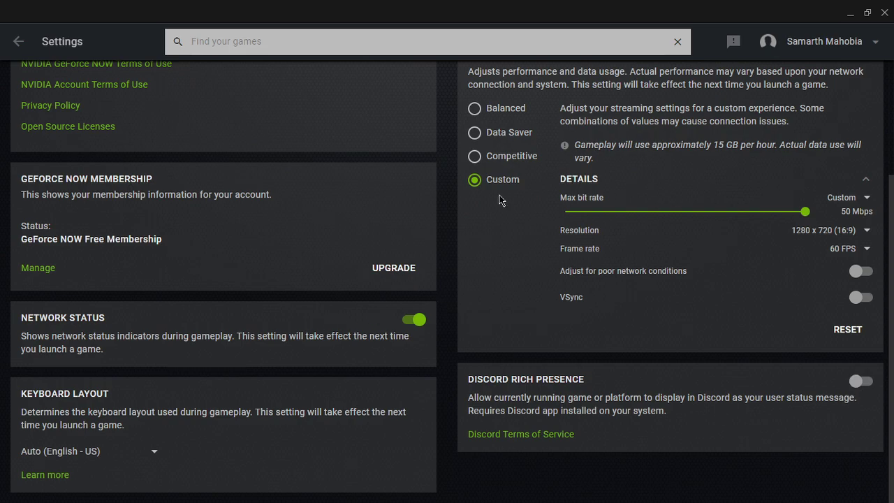
Minimize the settings window, search Windows for NVIDIA GeForce NOW and open the folder containing its program file
{"action": "left_click", "coordinate": [850, 14]}
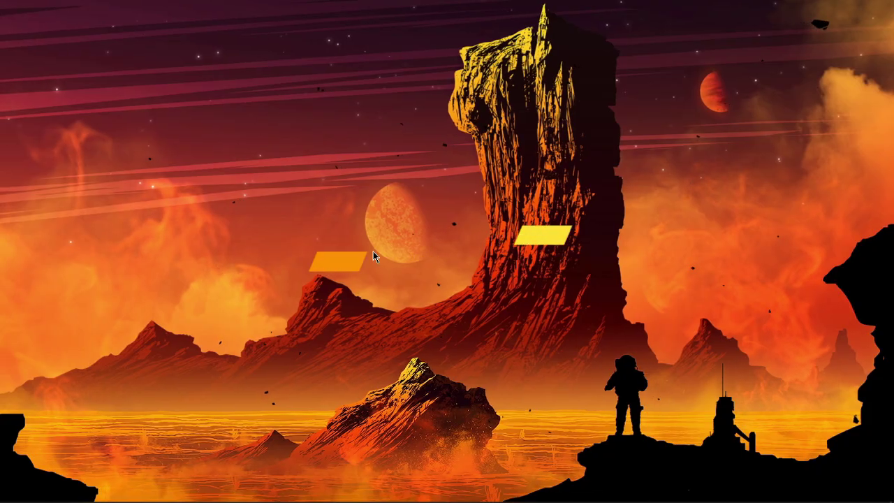
{"action": "key", "text": "super"}
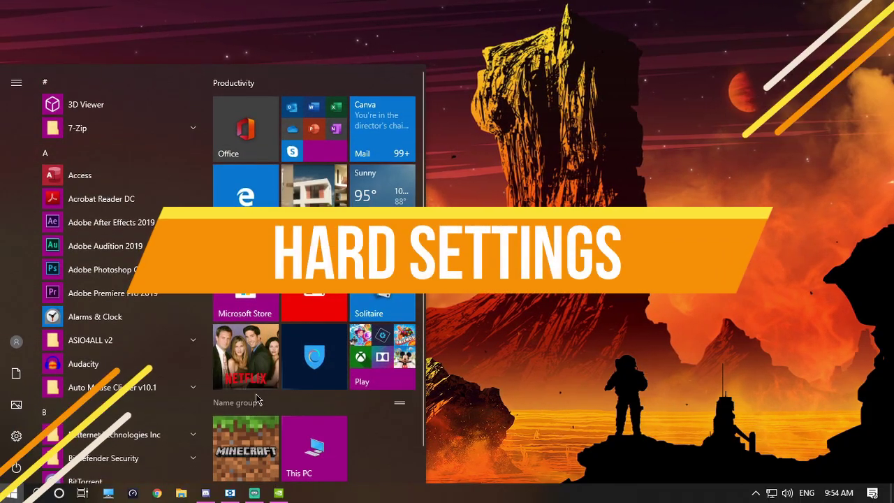
{"action": "type", "text": "gefo"}
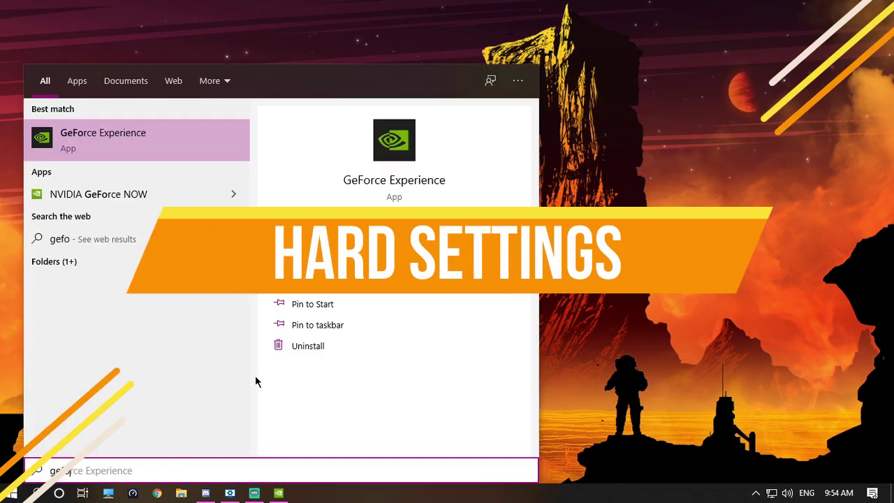
{"action": "left_click", "coordinate": [233, 200]}
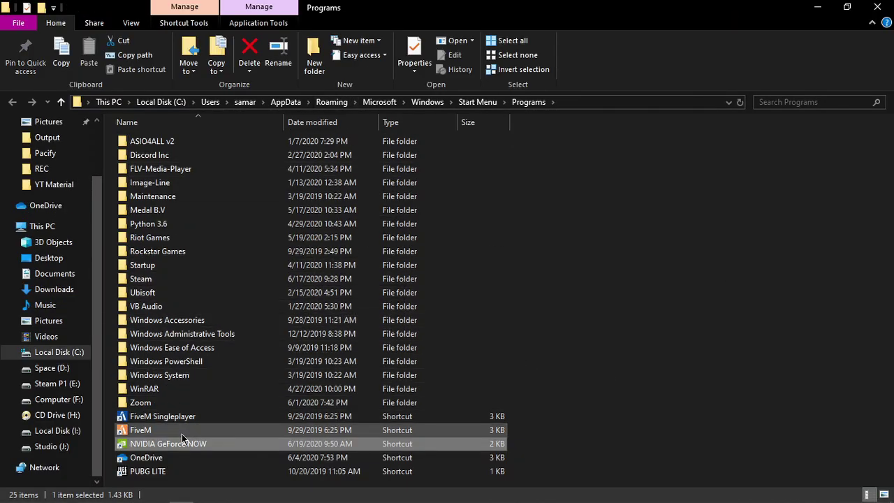
{"action": "right_click", "coordinate": [172, 447]}
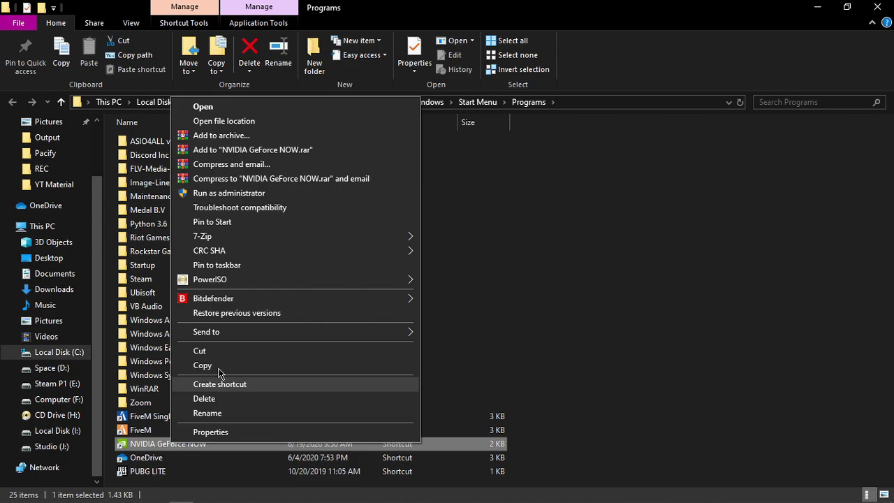
{"action": "left_click", "coordinate": [230, 120]}
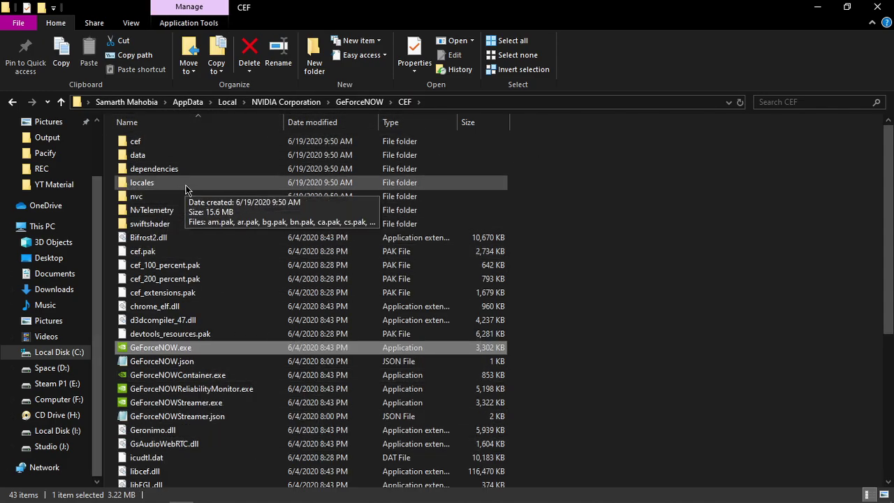
Find GeForceNOWStreamer.json in the CEF folder and check the Read-only attribute in its properties
{"action": "scroll", "coordinate": [219, 345], "scroll_direction": "down", "scroll_amount": 2}
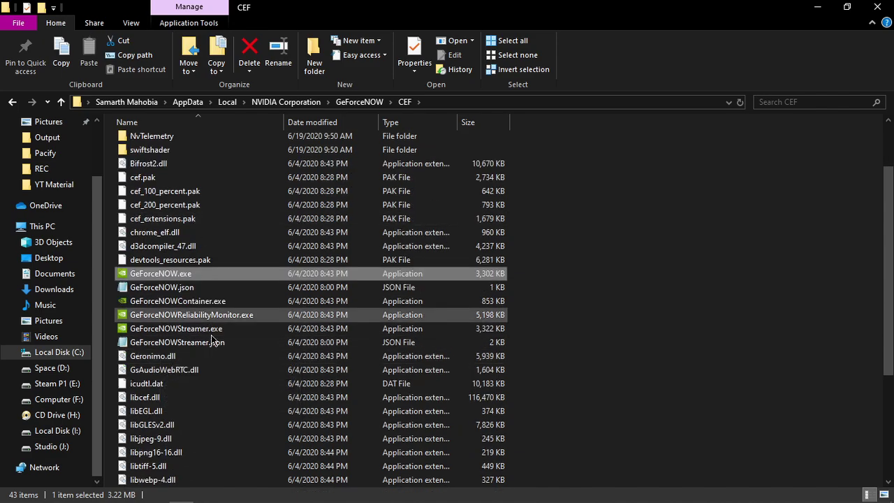
{"action": "scroll", "coordinate": [213, 336], "scroll_direction": "down", "scroll_amount": 4}
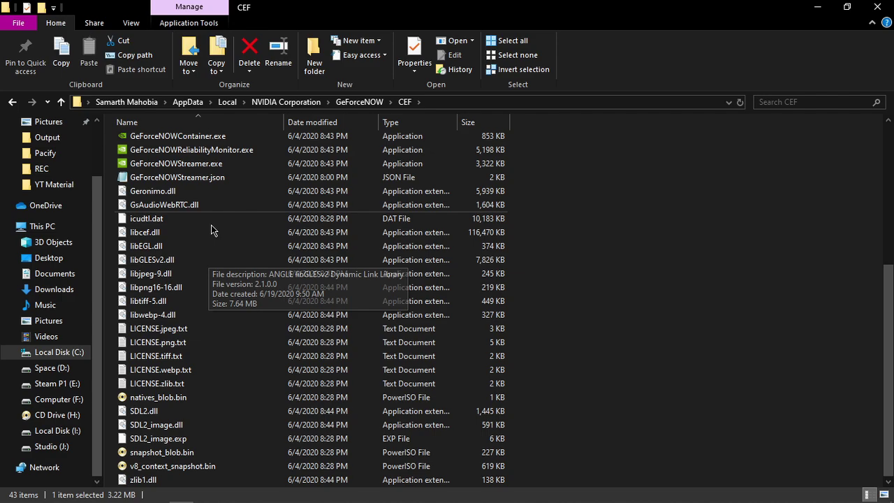
{"action": "scroll", "coordinate": [244, 300], "scroll_direction": "up", "scroll_amount": 2}
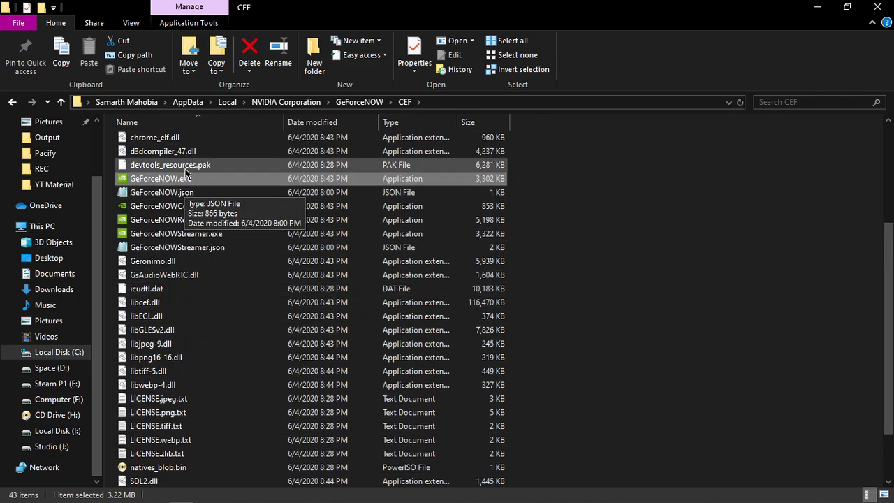
{"action": "scroll", "coordinate": [200, 189], "scroll_direction": "up", "scroll_amount": 4}
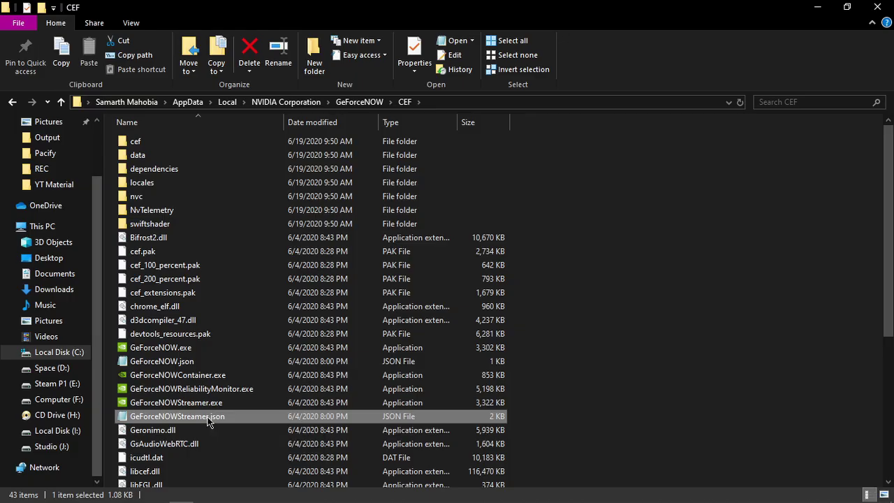
{"action": "right_click", "coordinate": [543, 258]}
{"action": "left_click", "coordinate": [232, 406]}
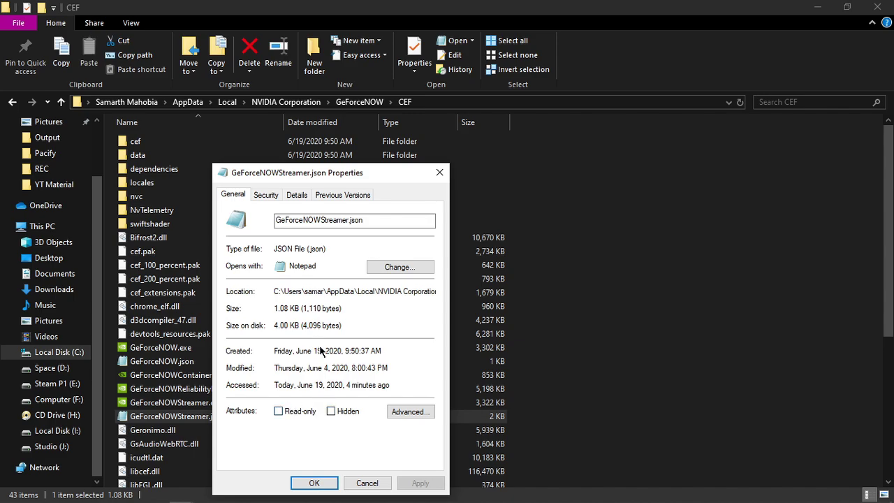
{"action": "left_click", "coordinate": [314, 482]}
Open GeForceNOWStreamer.json in Notepad and set nv-sdl-vsync to false
{"action": "double_click", "coordinate": [196, 416]}
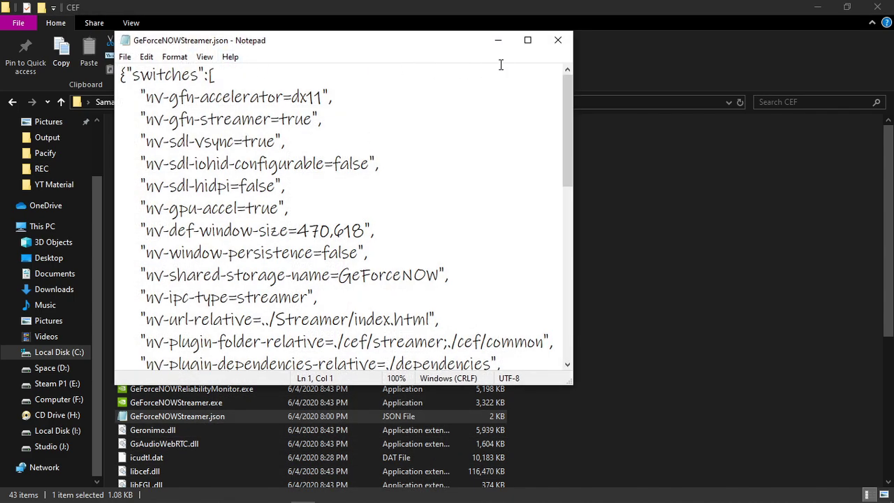
{"action": "left_click", "coordinate": [538, 43]}
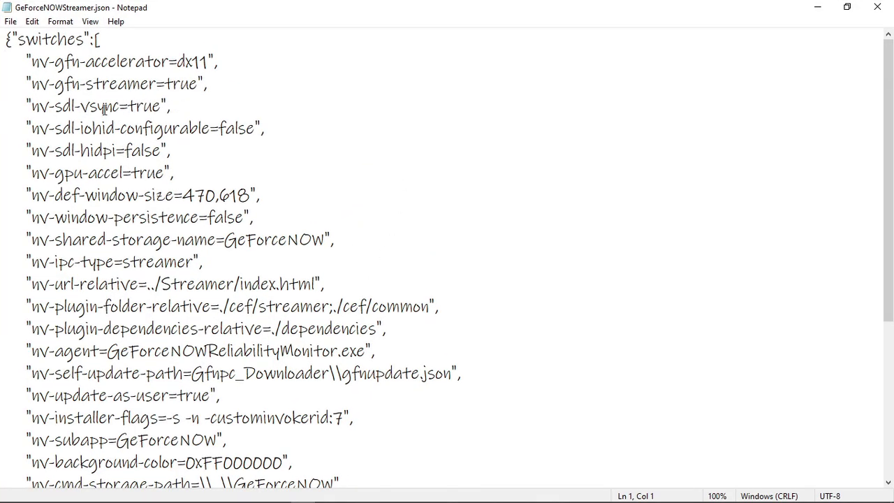
{"action": "left_click", "coordinate": [161, 105]}
{"action": "key", "text": "BackSpace"}
{"action": "key", "text": "BackSpace"}
{"action": "key", "text": "BackSpace"}
{"action": "key", "text": "BackSpace"}
{"action": "type", "text": "fal"}
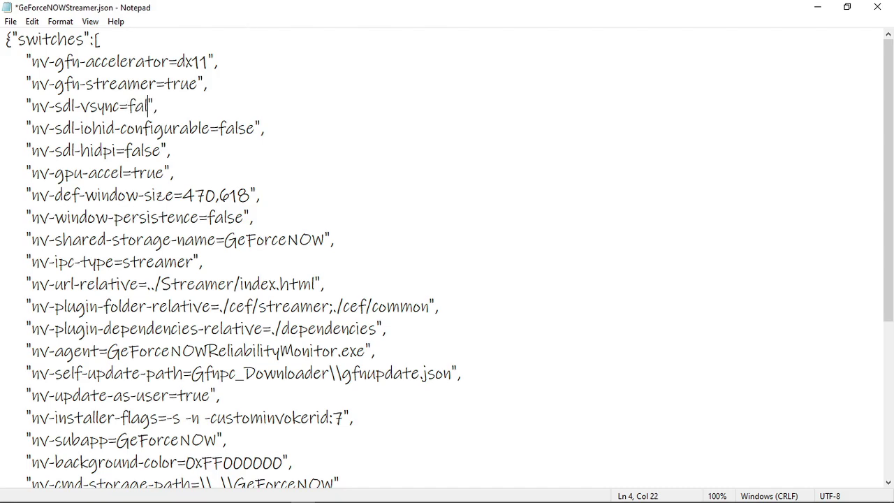
{"action": "type", "text": "se"}
Set the nv-sdl-iohid-configurable switch to true
{"action": "left_click", "coordinate": [206, 61]}
{"action": "left_click", "coordinate": [256, 128]}
{"action": "key", "text": "BackSpace"}
{"action": "key", "text": "BackSpace"}
{"action": "key", "text": "BackSpace"}
{"action": "key", "text": "BackSpace"}
{"action": "key", "text": "BackSpace"}
{"action": "type", "text": "true"}
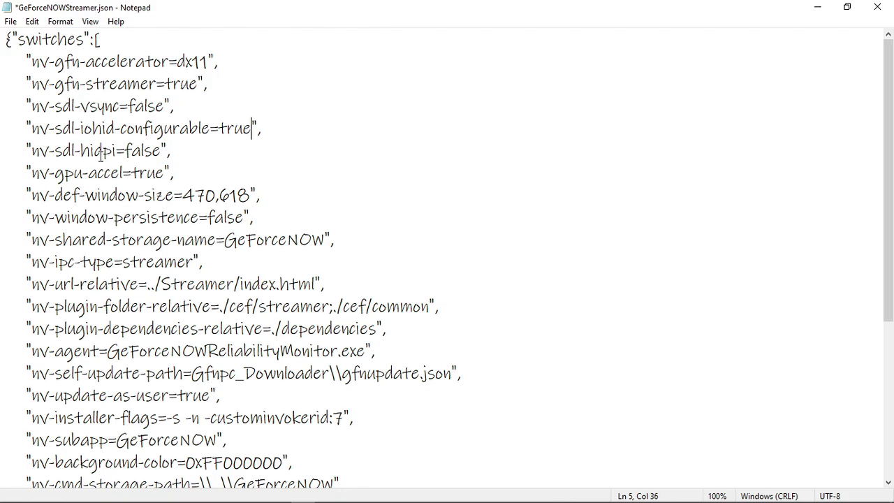
Set the nv-sdl-hidpi switch to true, then save and close the file
{"action": "key", "text": "BackSpace"}
{"action": "key", "text": "BackSpace"}
{"action": "key", "text": "BackSpace"}
{"action": "type", "text": "true"}
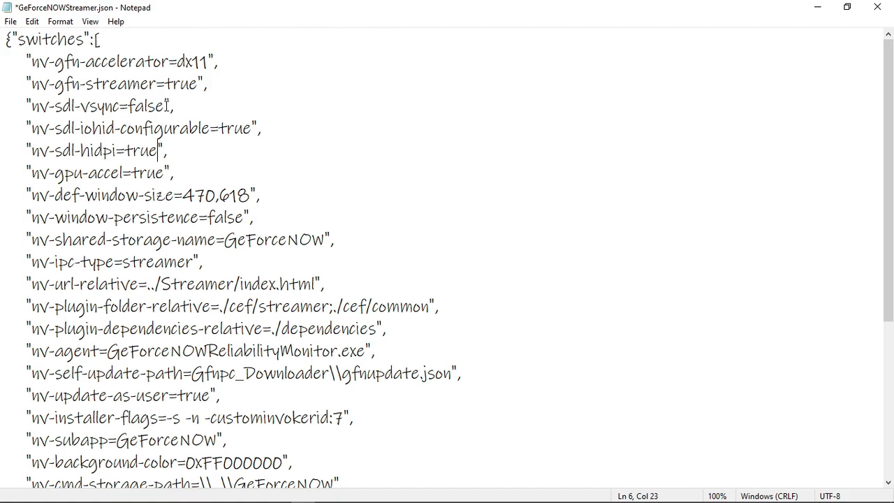
{"action": "key", "text": "ctrl+s"}
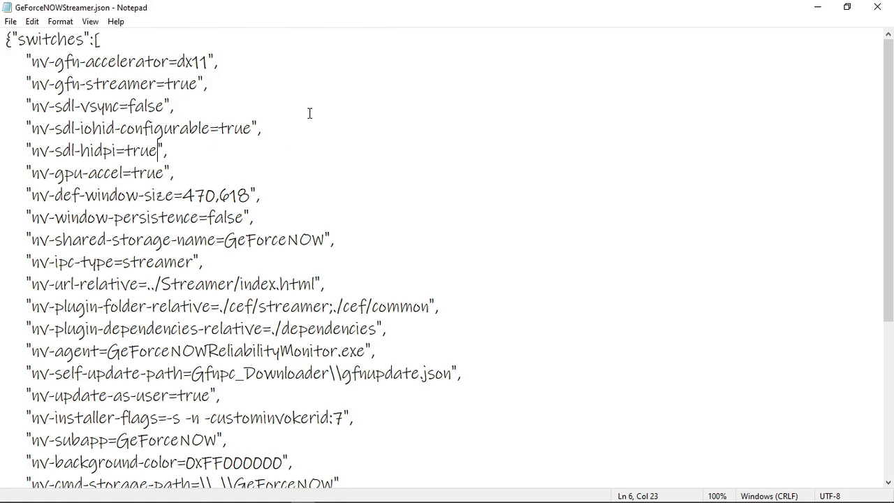
{"action": "left_click", "coordinate": [878, 7]}
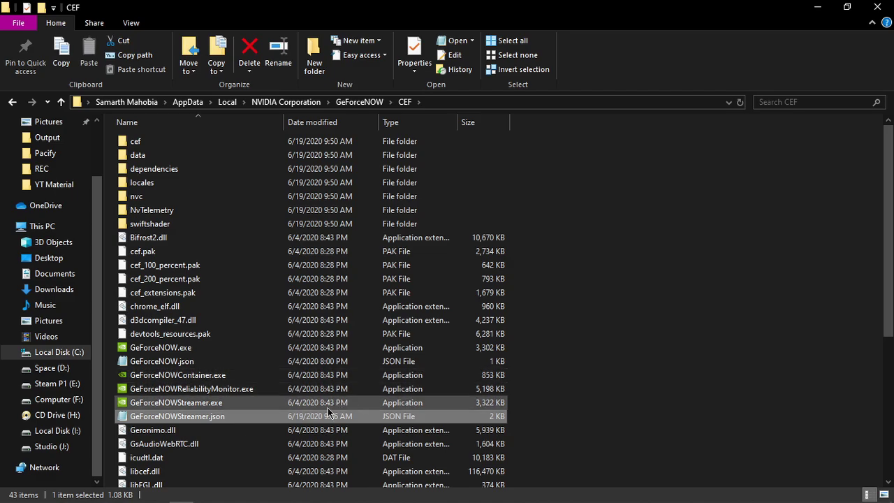
Set the Read-only attribute on GeForceNOWStreamer.json in its properties and apply the change
{"action": "right_click", "coordinate": [308, 419]}
{"action": "left_click", "coordinate": [346, 406]}
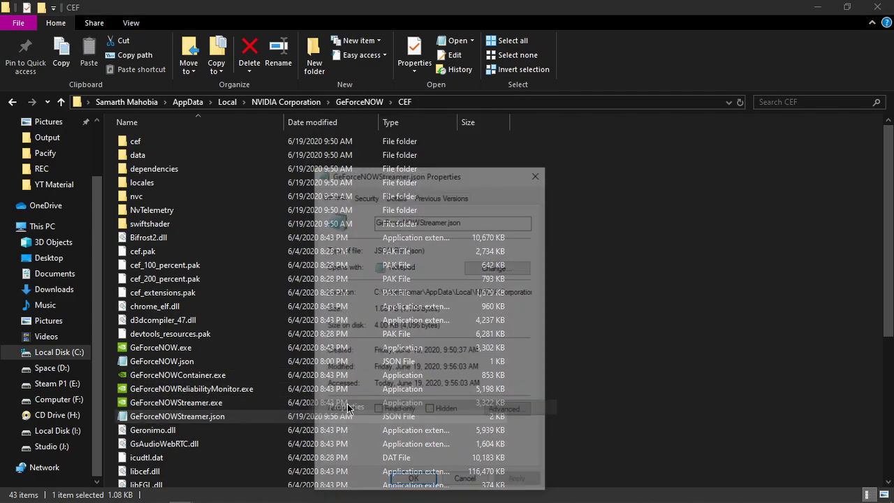
{"action": "left_click", "coordinate": [391, 412]}
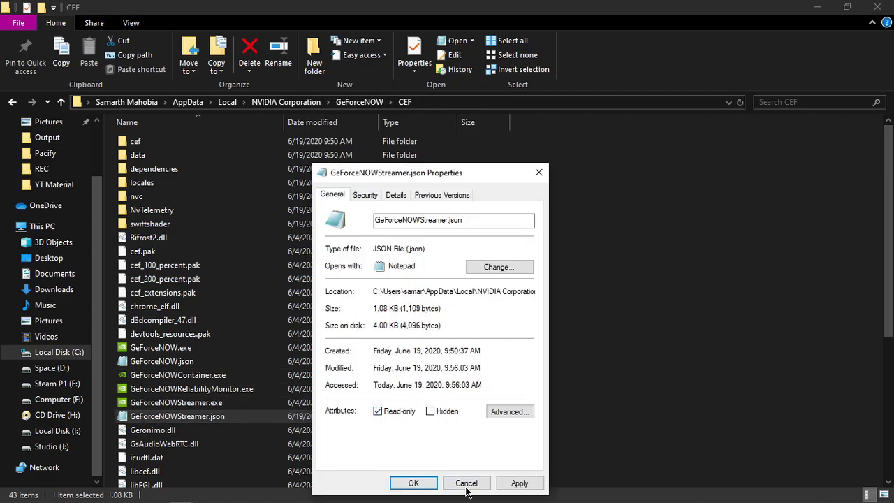
{"action": "left_click", "coordinate": [519, 484]}
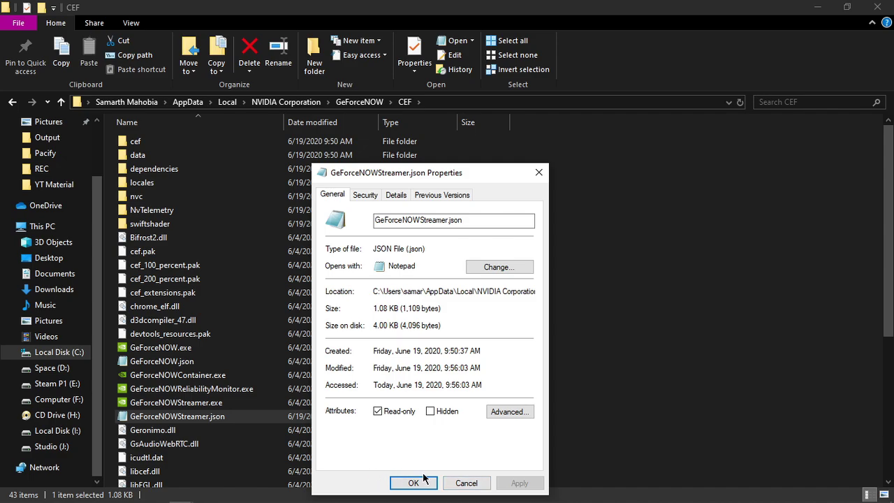
{"action": "left_click", "coordinate": [423, 478]}
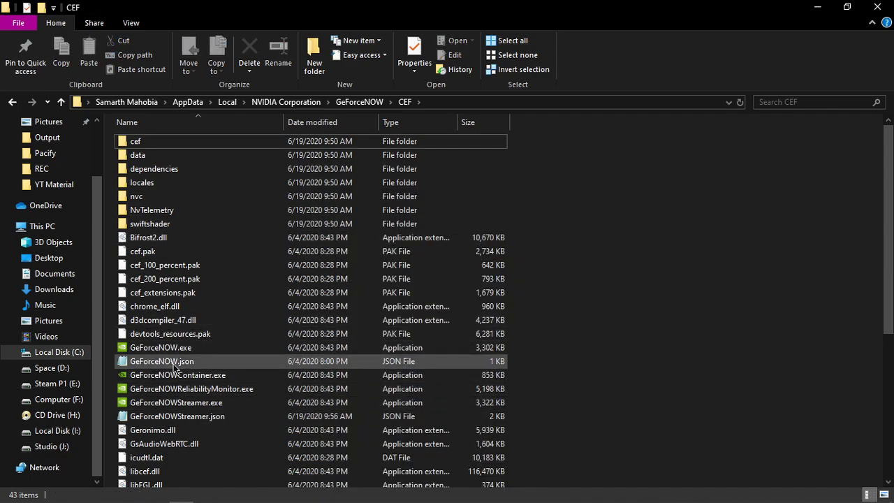
Turn on the display of hidden items in the CEF folder, and turn it off again
{"action": "left_click", "coordinate": [134, 24]}
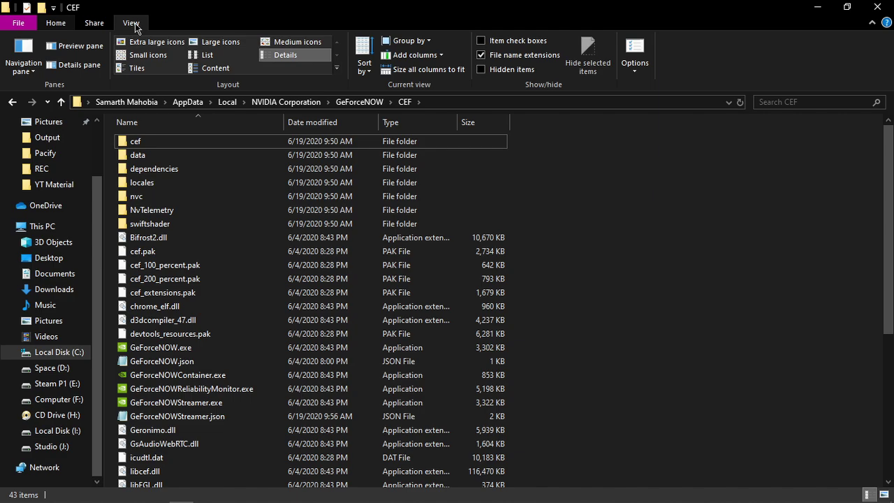
{"action": "left_click", "coordinate": [486, 73]}
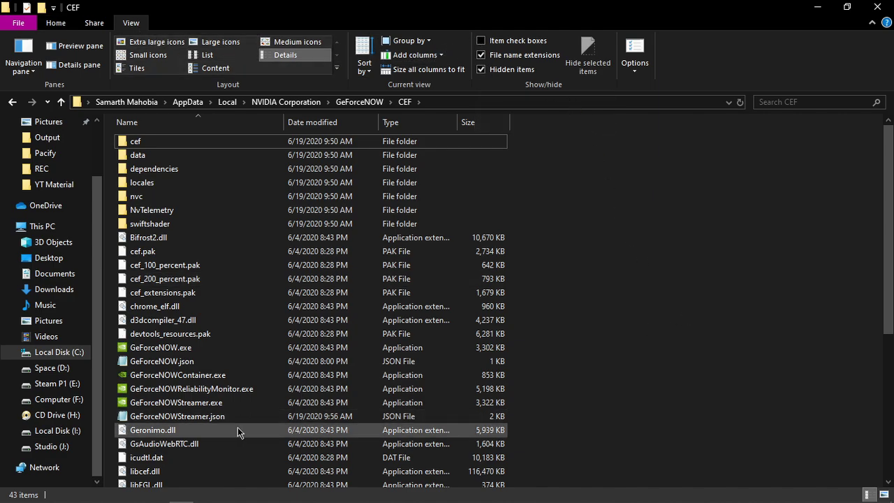
{"action": "left_click", "coordinate": [493, 70]}
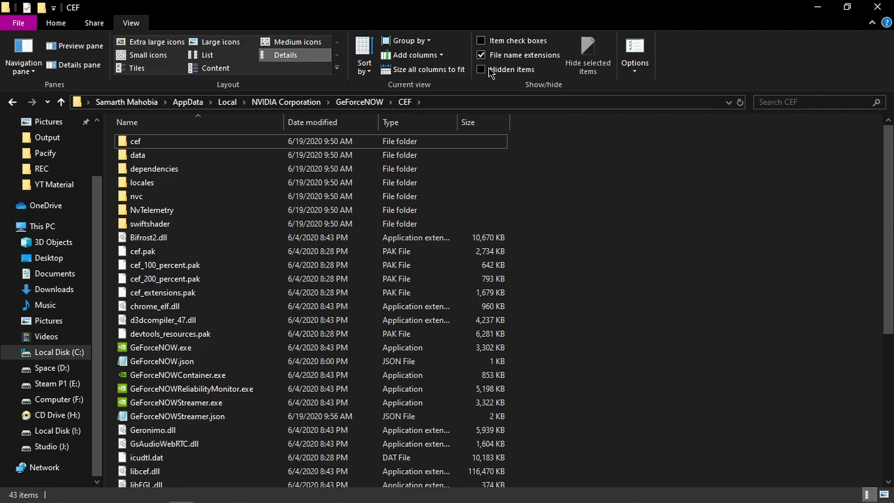
Close the CEF folder window, switch to the GeForce NOW app and close it as well
{"action": "left_click", "coordinate": [876, 6]}
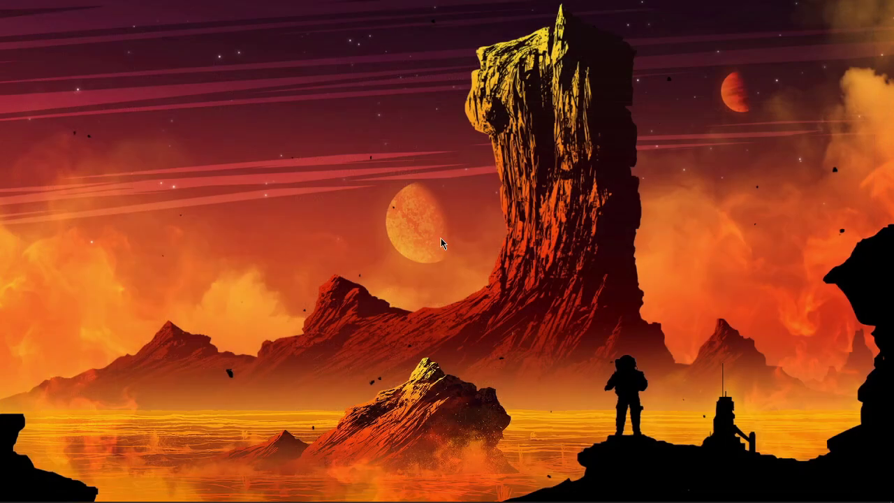
{"action": "key", "text": "super"}
{"action": "left_click", "coordinate": [317, 462]}
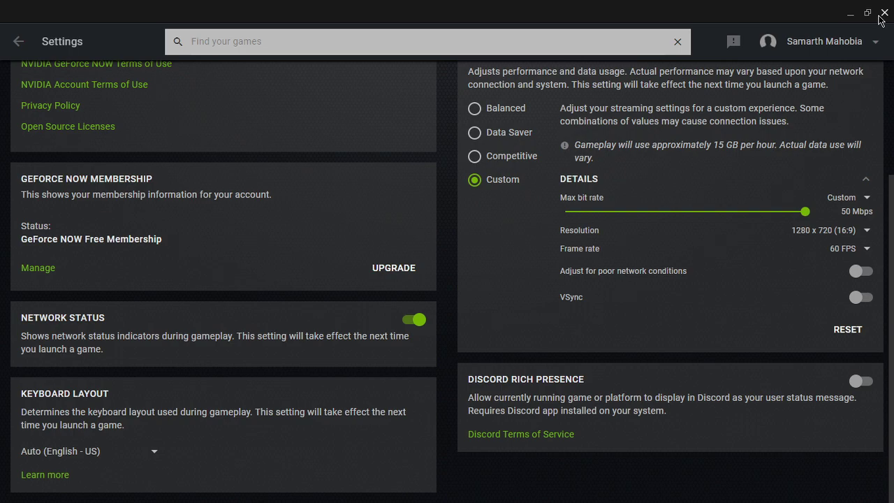
{"action": "left_click", "coordinate": [881, 14]}
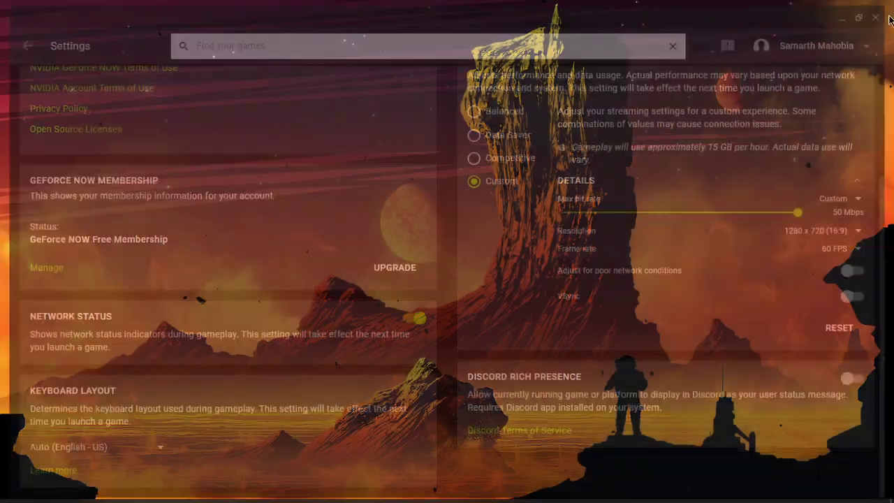
Search Windows for "ge" to find the NVIDIA GeForce NOW app
{"action": "key", "text": "super"}
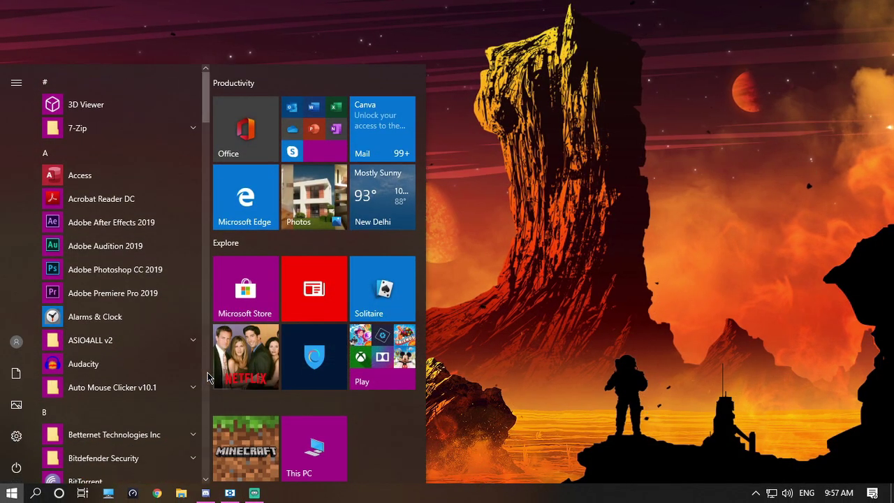
{"action": "type", "text": "ge"}
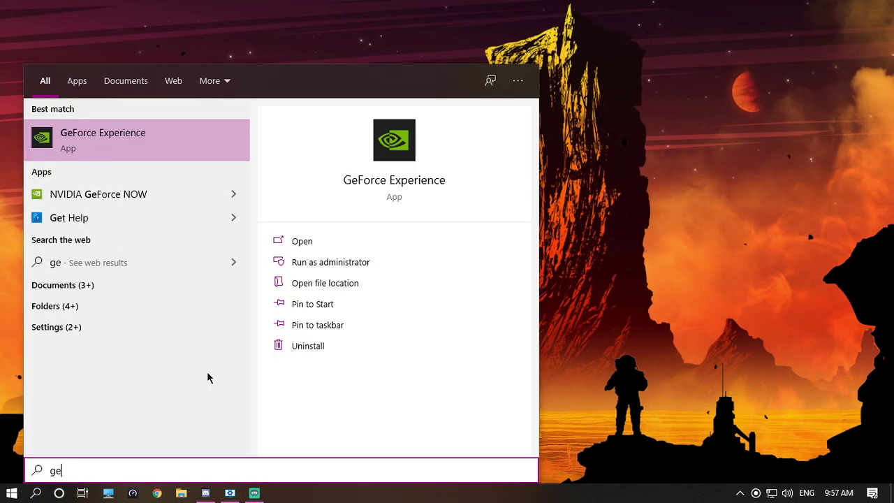